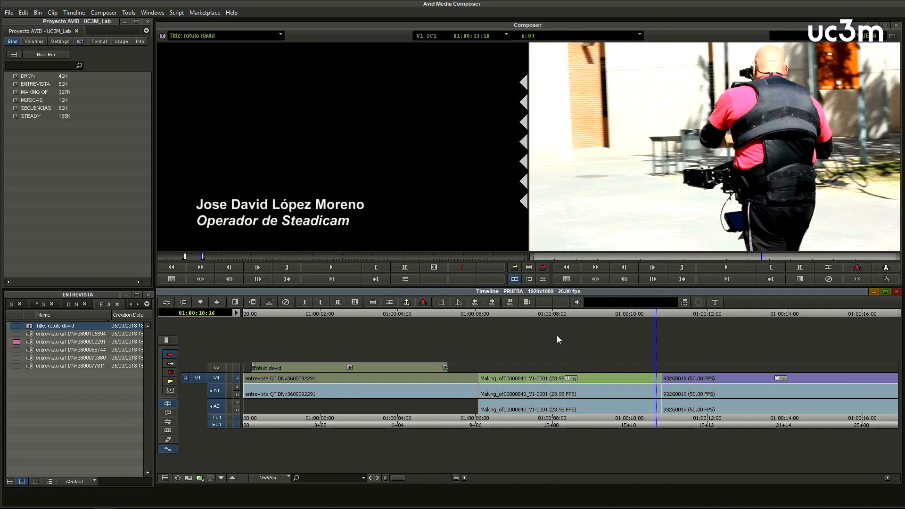
Open Quick Transition at the cut between the Making_of and 932G0019 clips, apply it only to V1 and keep Dissolve as the type.
{"action": "mouse_move", "coordinate": [641, 422]}
{"action": "left_mouse_down"}
{"action": "mouse_move", "coordinate": [491, 422]}
{"action": "mouse_move", "coordinate": [685, 425]}
{"action": "mouse_move", "coordinate": [652, 425]}
{"action": "left_mouse_up"}
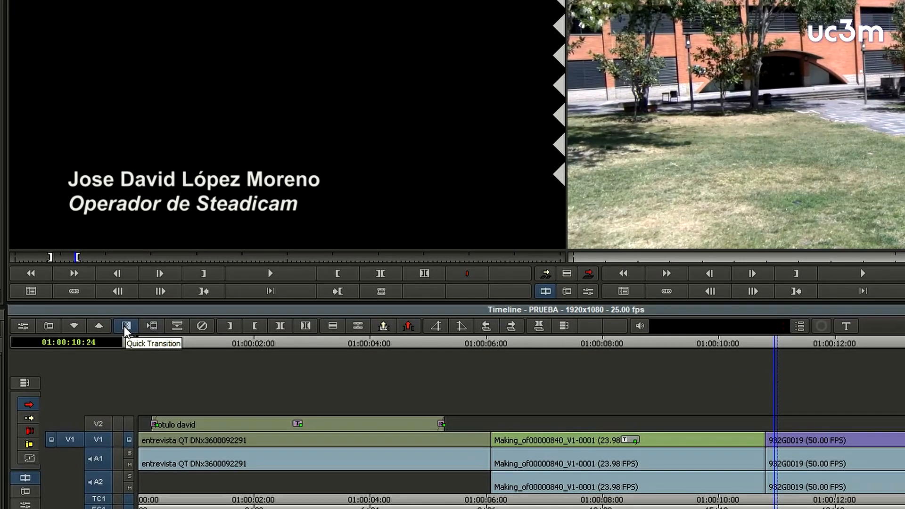
{"action": "left_click", "coordinate": [124, 326]}
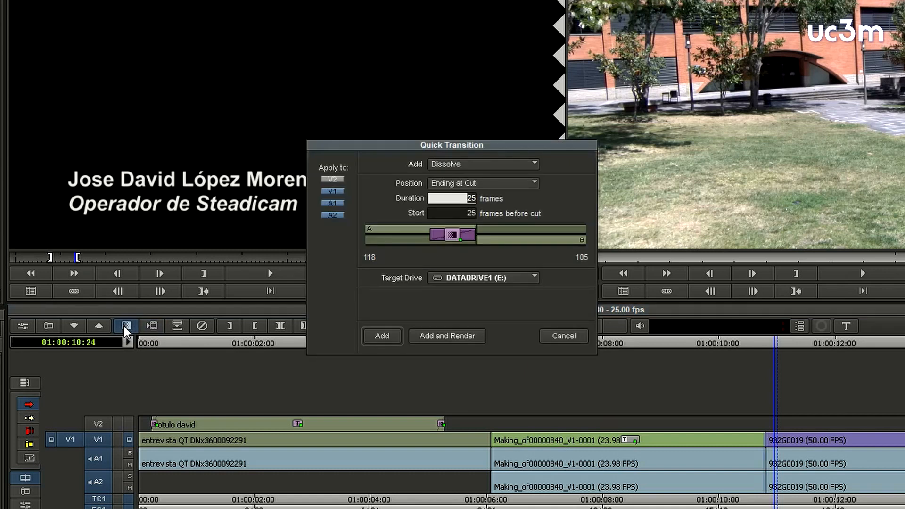
{"action": "left_click", "coordinate": [326, 213]}
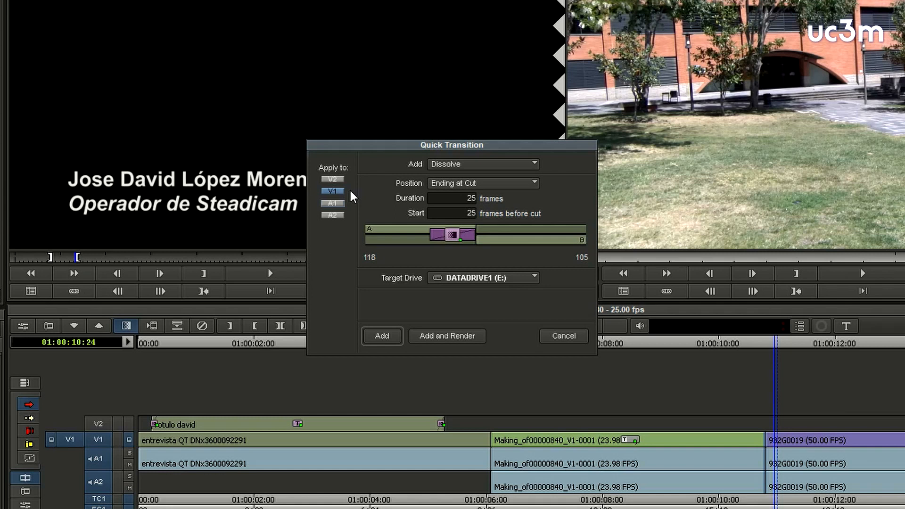
{"action": "left_click", "coordinate": [481, 165]}
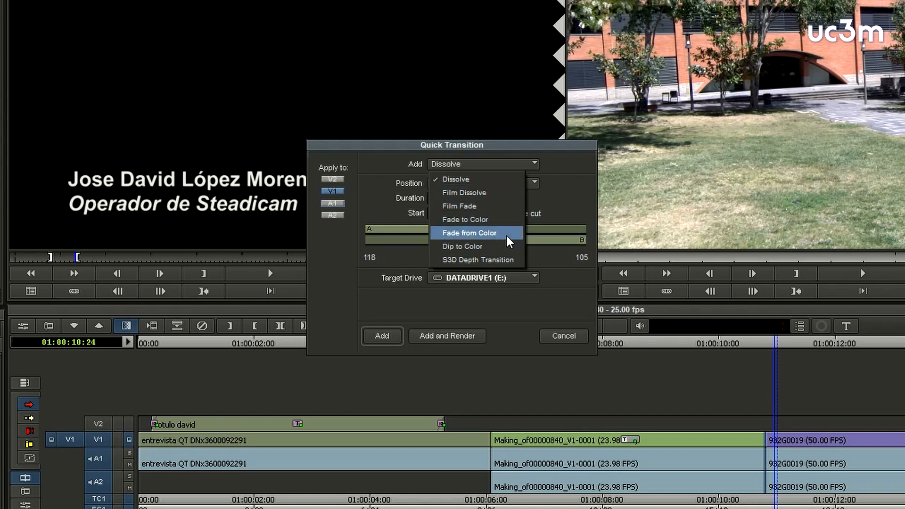
{"action": "left_click", "coordinate": [477, 178]}
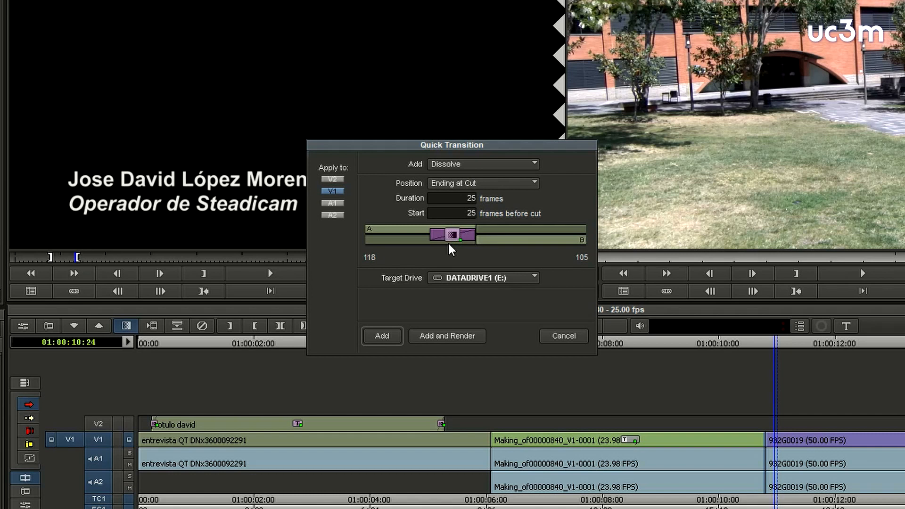
Try the Ending at Cut and Starting at Cut positions, and set the dissolve's position to Centered on Cut.
{"action": "left_click", "coordinate": [497, 182]}
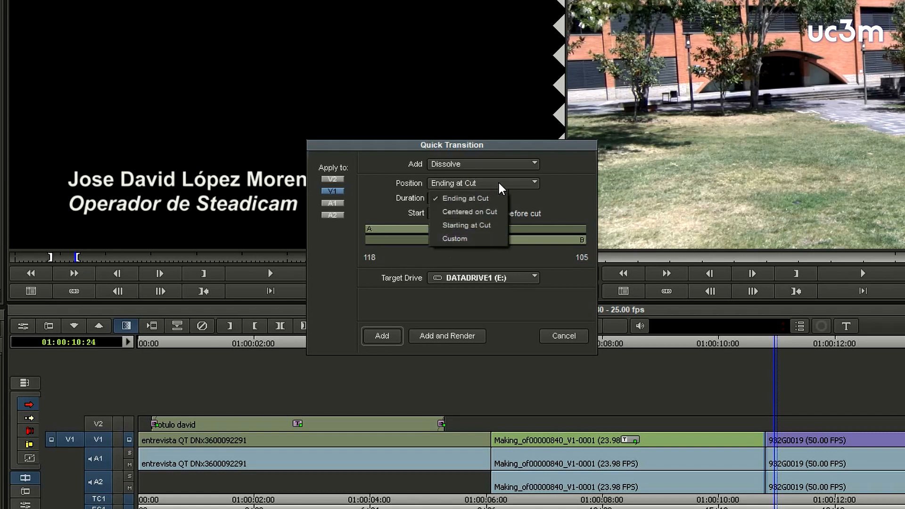
{"action": "left_click", "coordinate": [484, 213]}
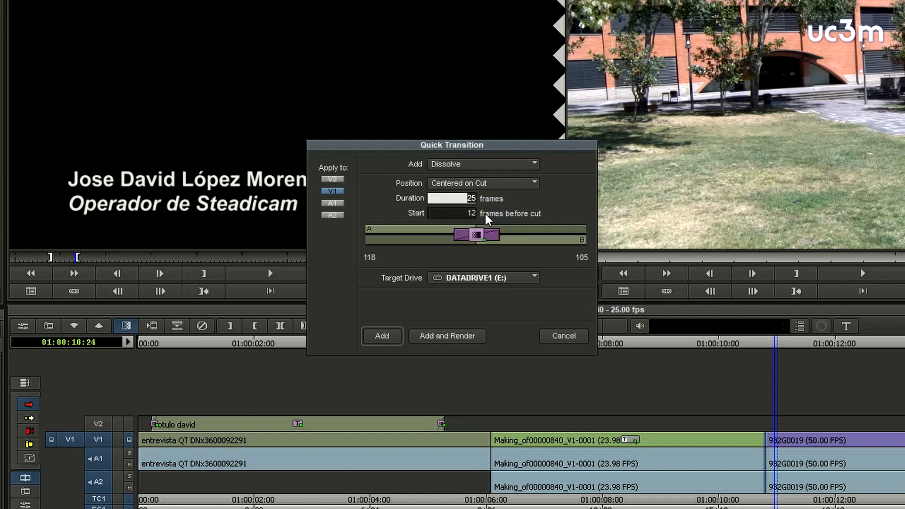
{"action": "left_click", "coordinate": [518, 184]}
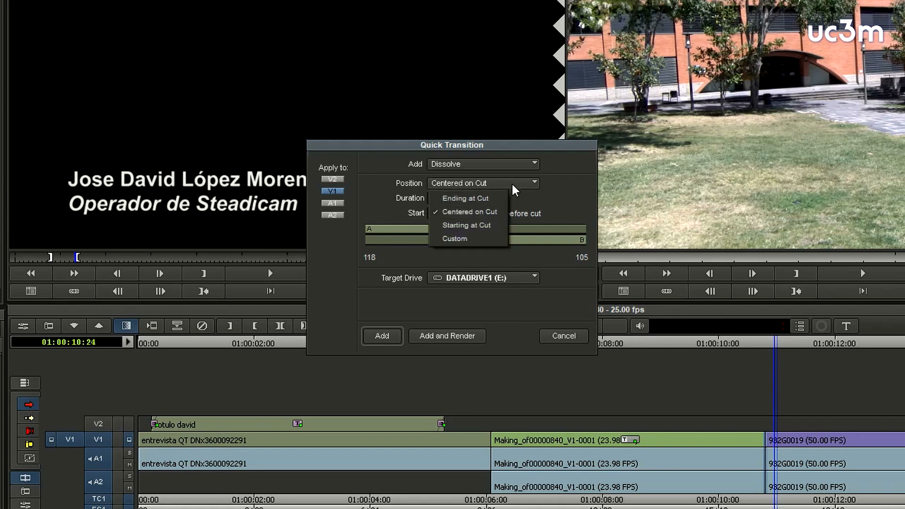
{"action": "left_click", "coordinate": [485, 225]}
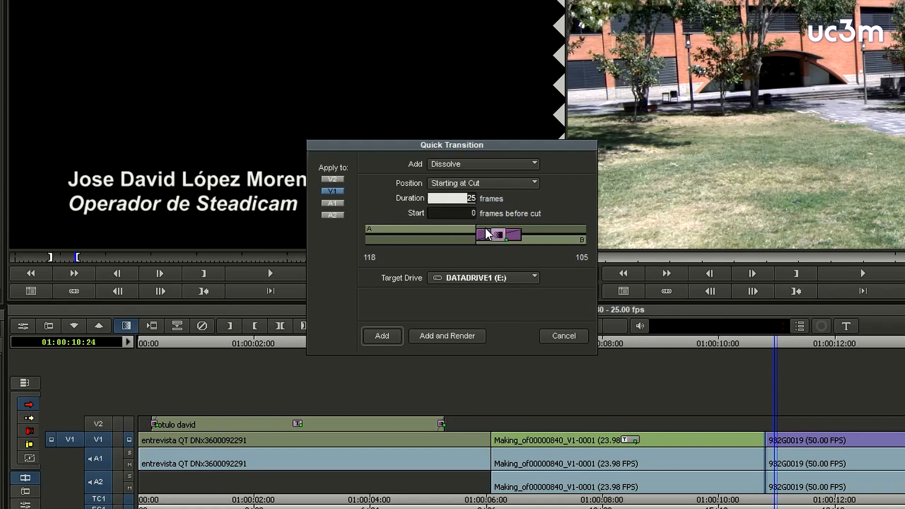
{"action": "left_click", "coordinate": [493, 183]}
{"action": "left_click", "coordinate": [488, 203]}
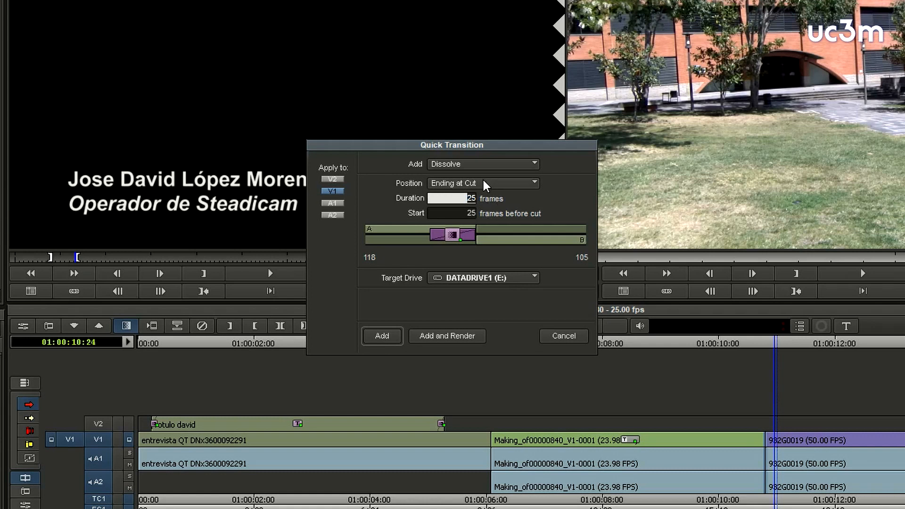
{"action": "left_click", "coordinate": [483, 182]}
{"action": "left_click", "coordinate": [482, 210]}
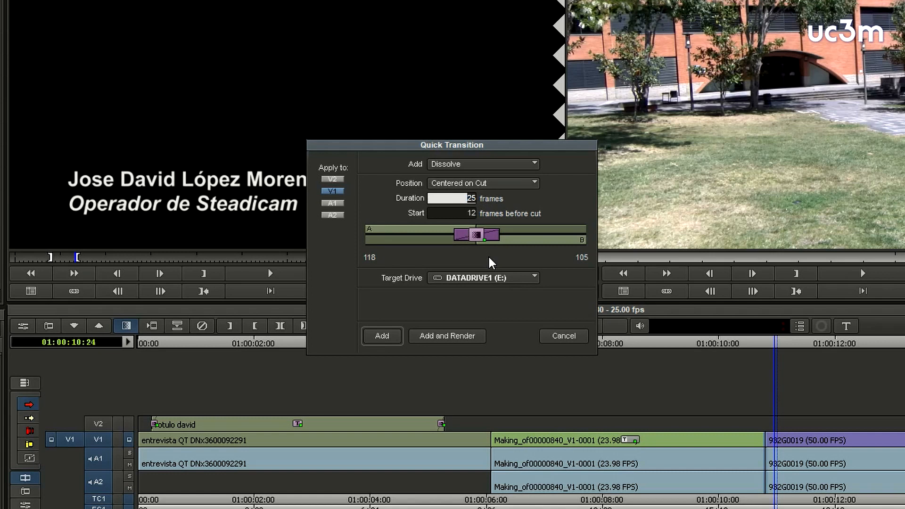
Stretch the dissolve to a custom 50 frames starting 21 frames before the cut, and restore it to 25 frames, Centered on Cut.
{"action": "left_click_drag", "start_coordinate": [469, 234], "coordinate": [448, 236]}
{"action": "left_click_drag", "start_coordinate": [477, 237], "coordinate": [528, 237]}
{"action": "left_click_drag", "start_coordinate": [429, 238], "coordinate": [434, 237]}
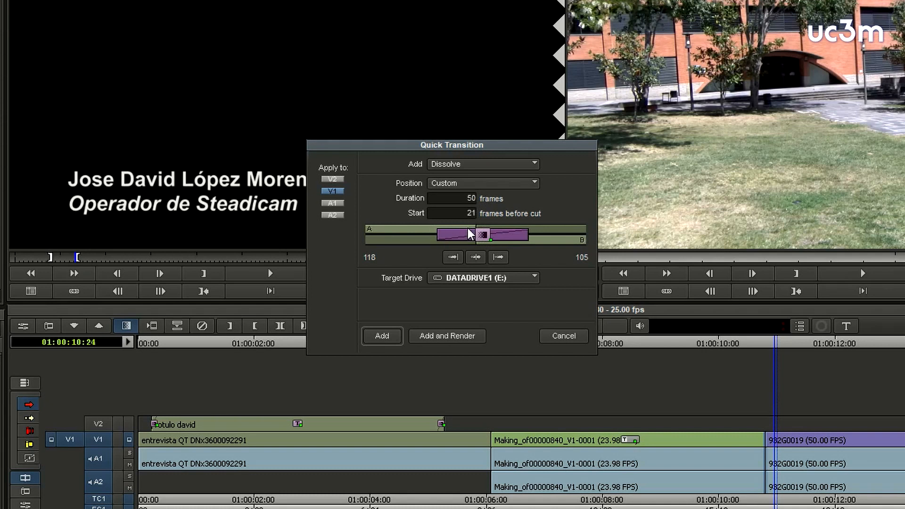
{"action": "left_click", "coordinate": [458, 198]}
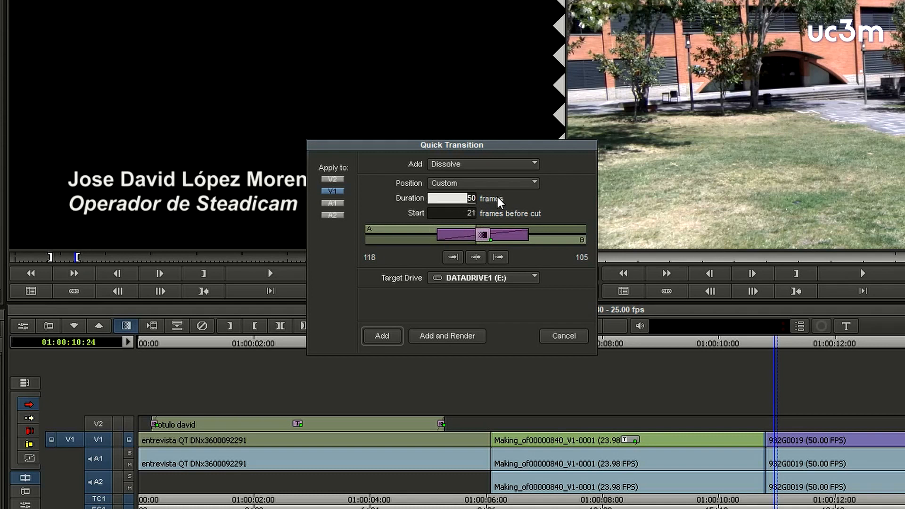
{"action": "type", "text": "25"}
{"action": "key", "text": "Return"}
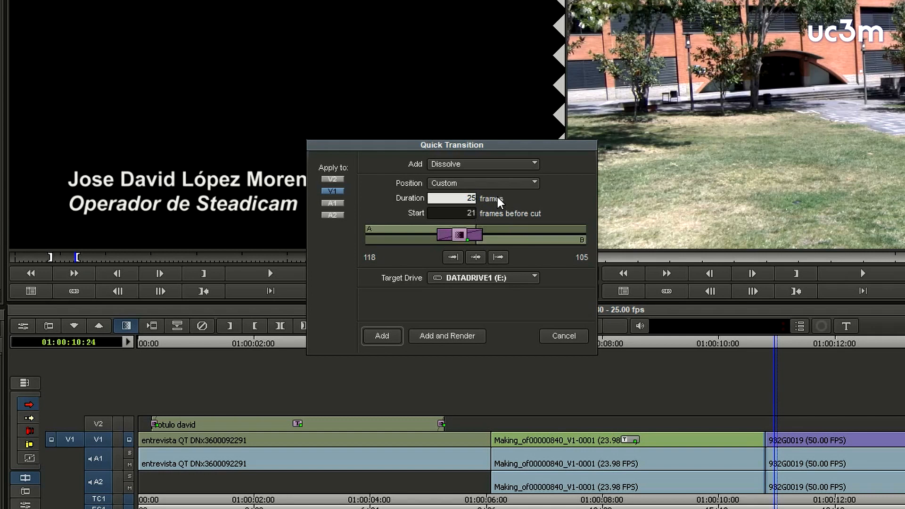
{"action": "left_click", "coordinate": [483, 180]}
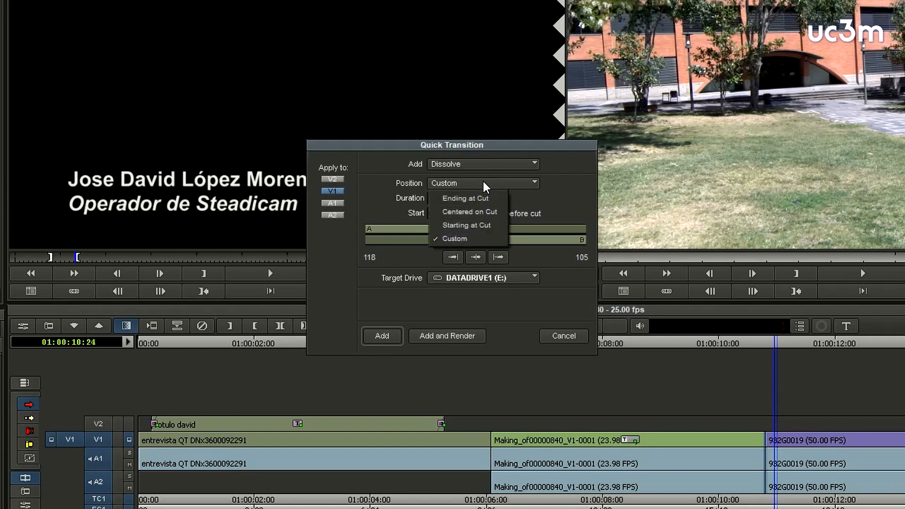
{"action": "left_click", "coordinate": [481, 213]}
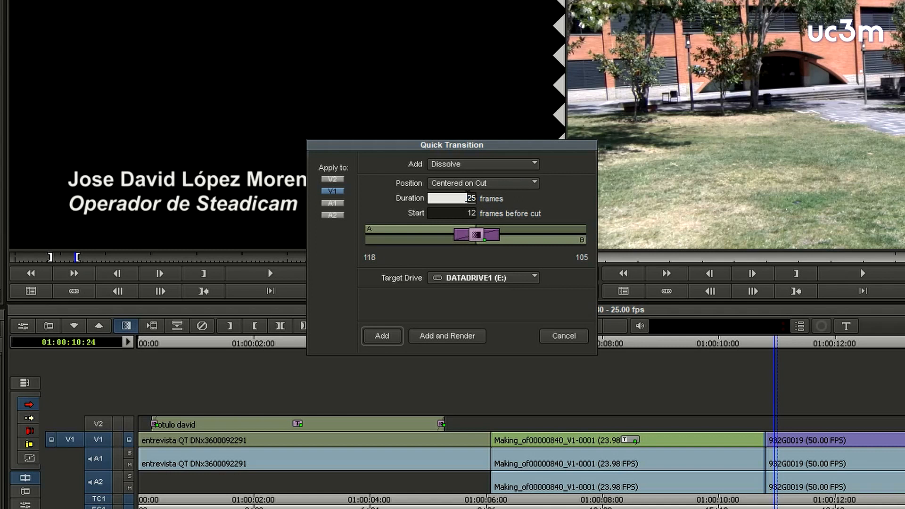
Try dissolve durations of 12 and 50 frames, and return the duration to 25 frames.
{"action": "type", "text": "12"}
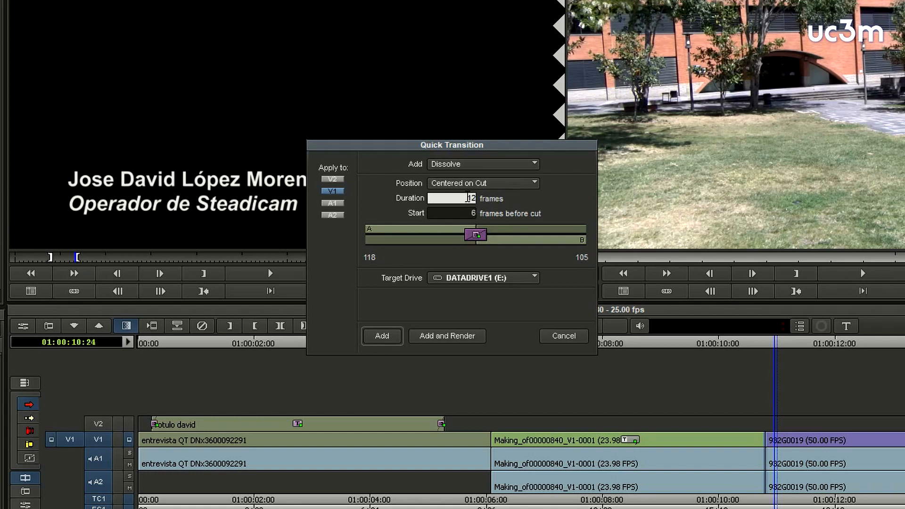
{"action": "type", "text": "50"}
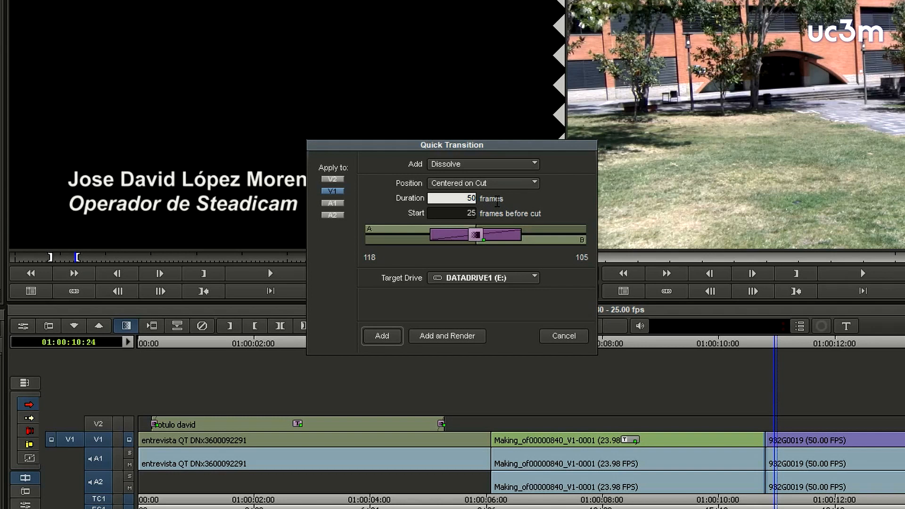
{"action": "double_click", "coordinate": [470, 198]}
{"action": "type", "text": "25"}
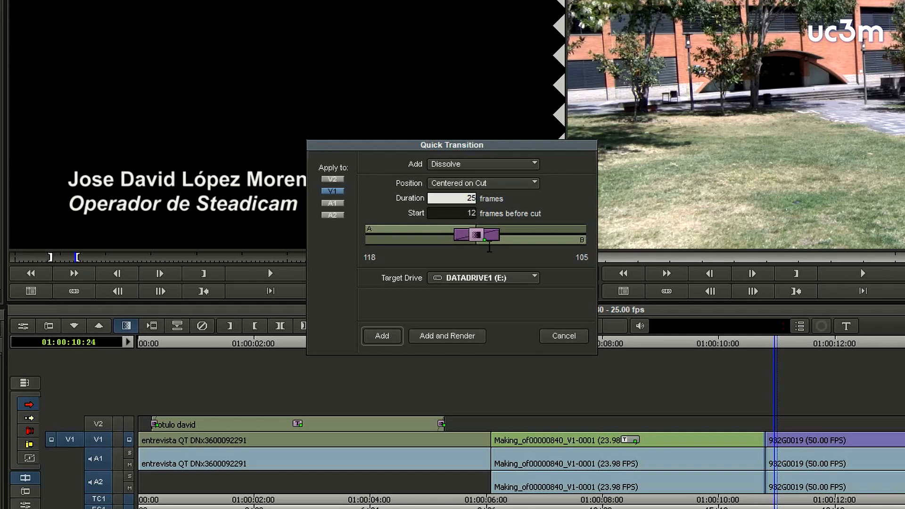
Choose the usb3 (H:) drive as the target drive and add the dissolve to the cut.
{"action": "left_click", "coordinate": [476, 279]}
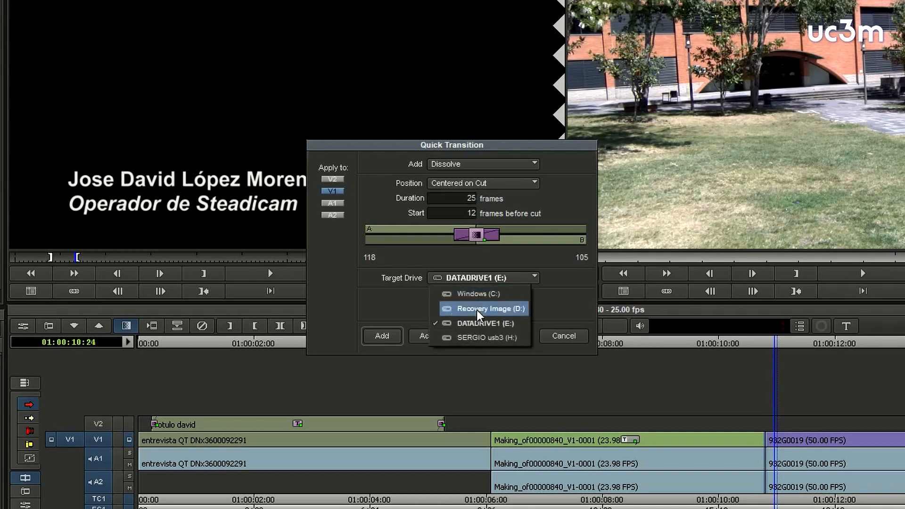
{"action": "left_click", "coordinate": [476, 335]}
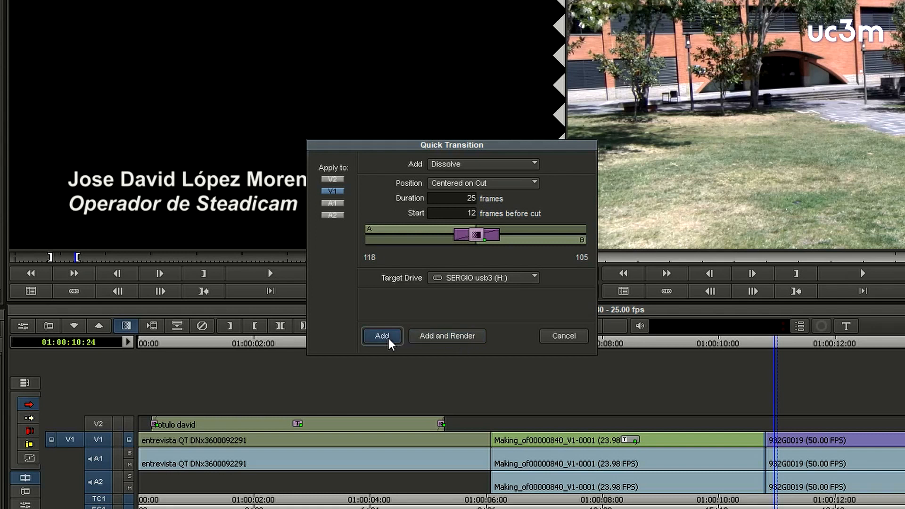
{"action": "left_click", "coordinate": [388, 338]}
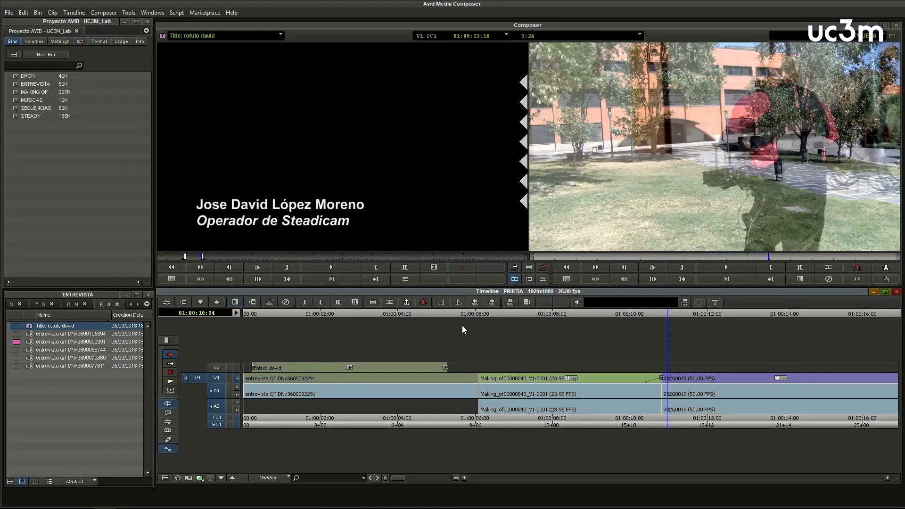
Play the sequence from just before the new dissolve to review the change between the two clips.
{"action": "left_click", "coordinate": [631, 418]}
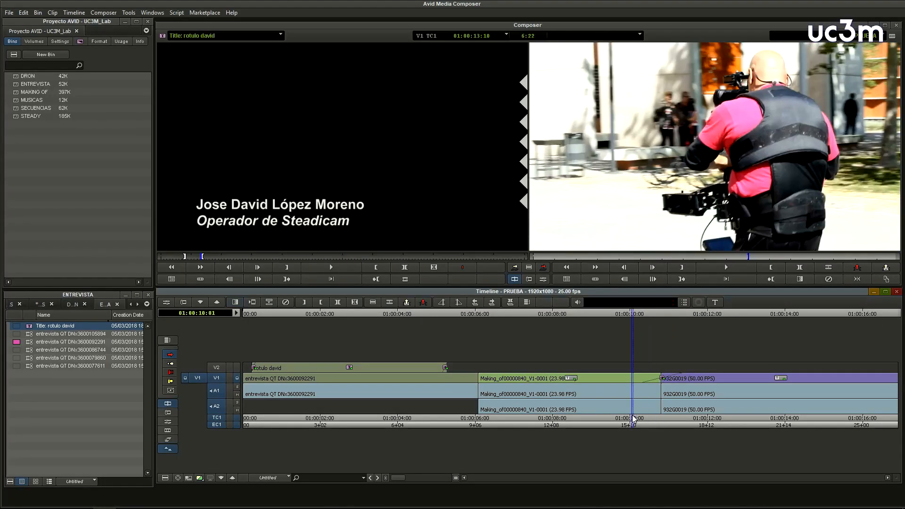
{"action": "key", "text": "space"}
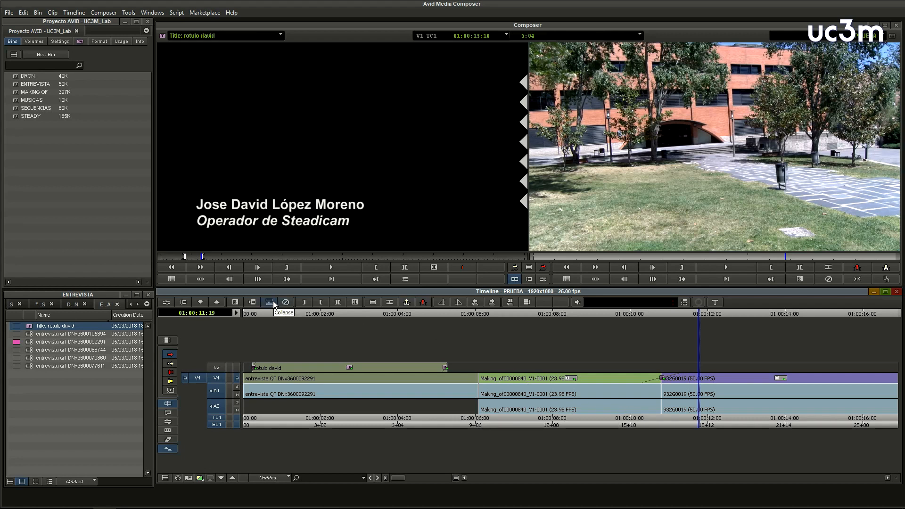
Remove the dissolve between the Making_of and 932G0019 clips and undo the removal.
{"action": "left_click_drag", "start_coordinate": [686, 427], "coordinate": [665, 423]}
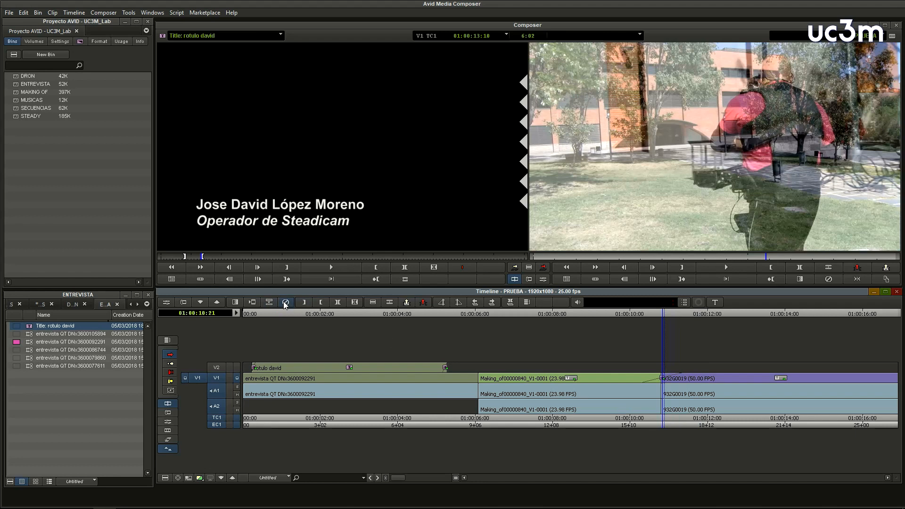
{"action": "left_click", "coordinate": [285, 303]}
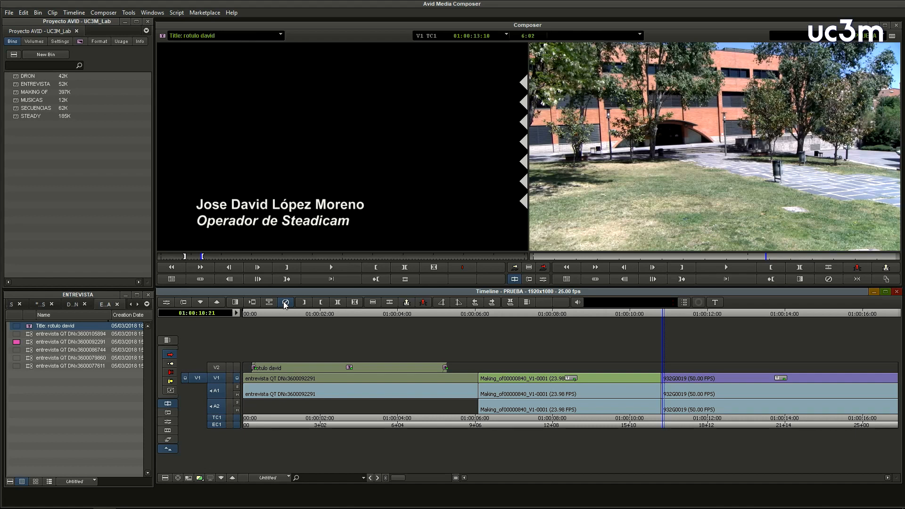
{"action": "key", "text": "ctrl+z"}
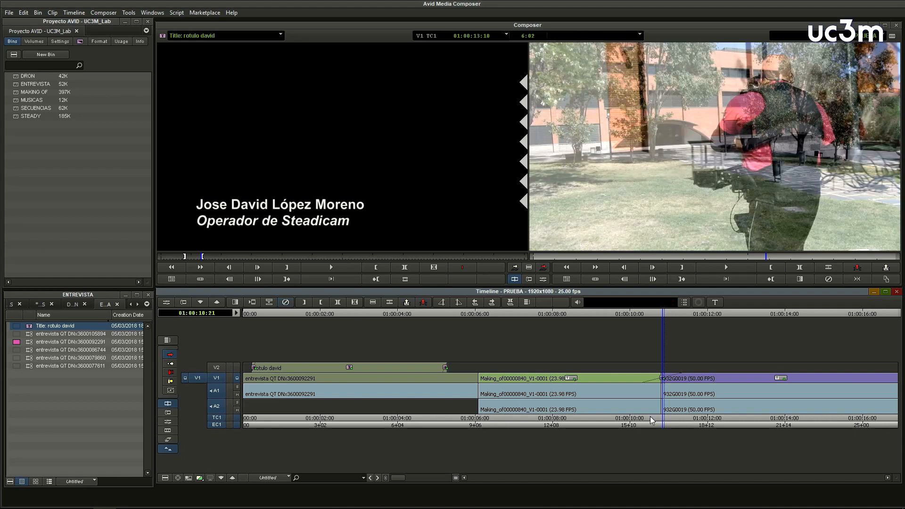
Add a 25-frame dissolve, Ending at Cut, at the end of the sequence on V1, A1 and A2, with usb3 (H:) as target drive.
{"action": "left_click", "coordinate": [729, 423]}
{"action": "left_click_drag", "start_coordinate": [743, 419], "coordinate": [899, 422]}
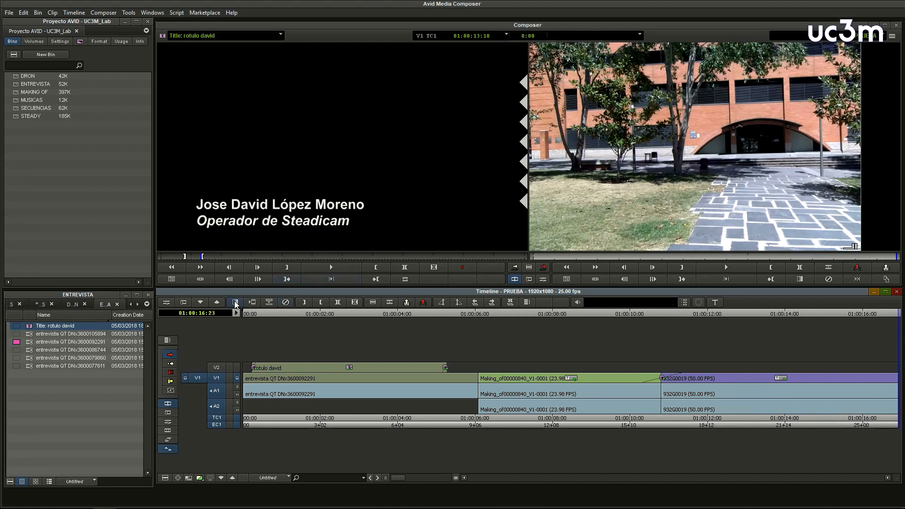
{"action": "left_click", "coordinate": [235, 302]}
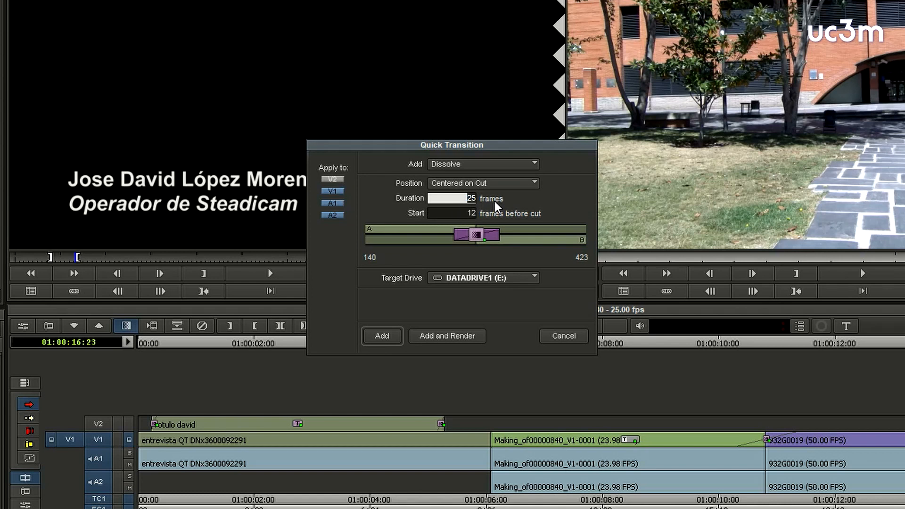
{"action": "left_click", "coordinate": [494, 187]}
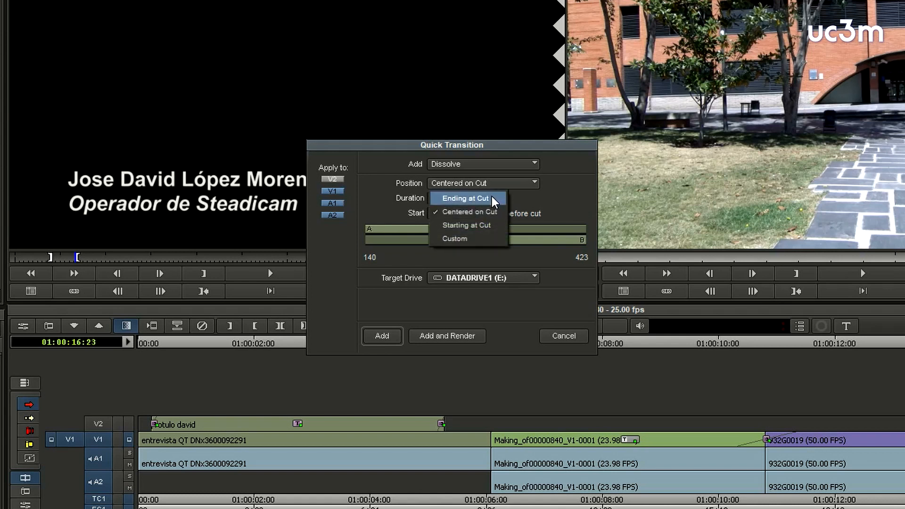
{"action": "left_click", "coordinate": [493, 198]}
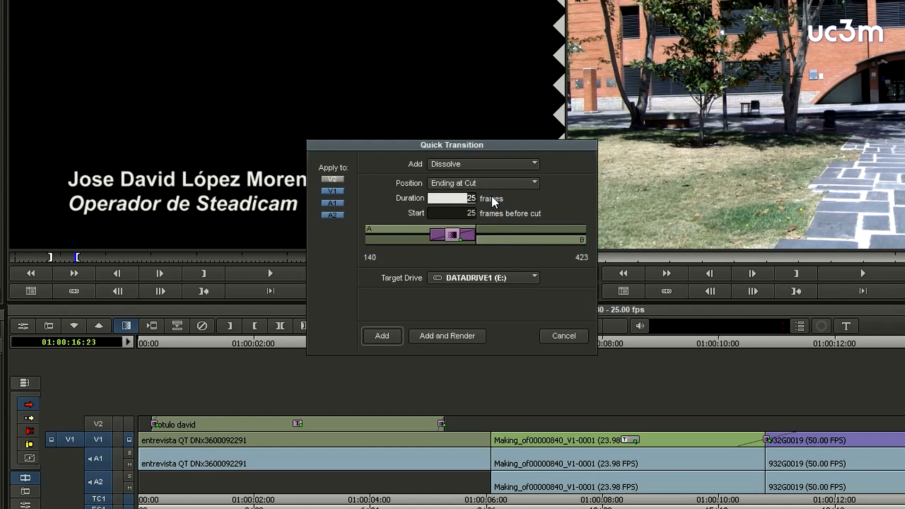
{"action": "left_click", "coordinate": [490, 279]}
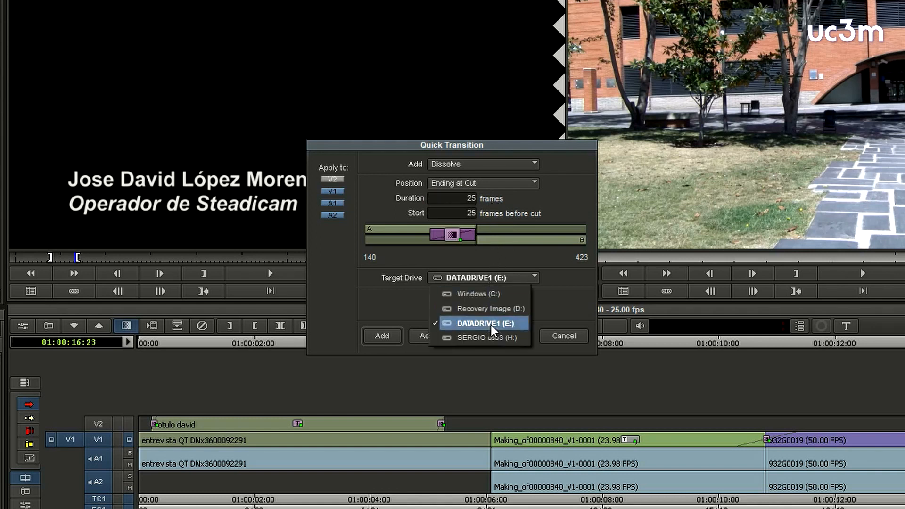
{"action": "left_click", "coordinate": [491, 337]}
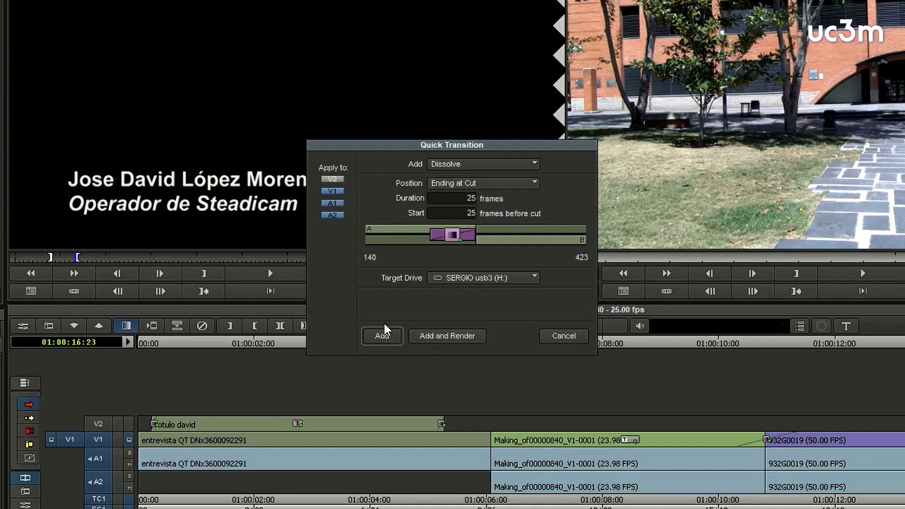
{"action": "left_click", "coordinate": [377, 338]}
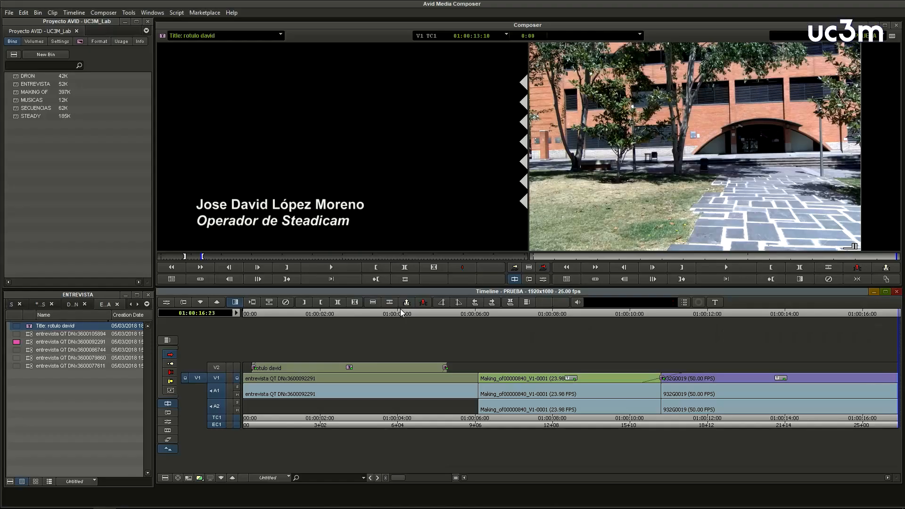
Play the last seconds of the sequence to review the closing dissolve.
{"action": "left_click_drag", "start_coordinate": [857, 424], "coordinate": [825, 424]}
{"action": "key", "text": "space"}
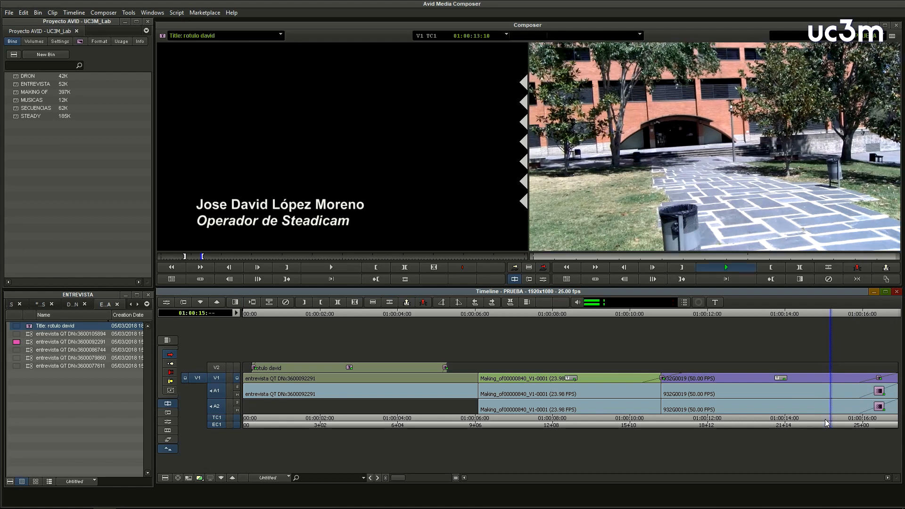